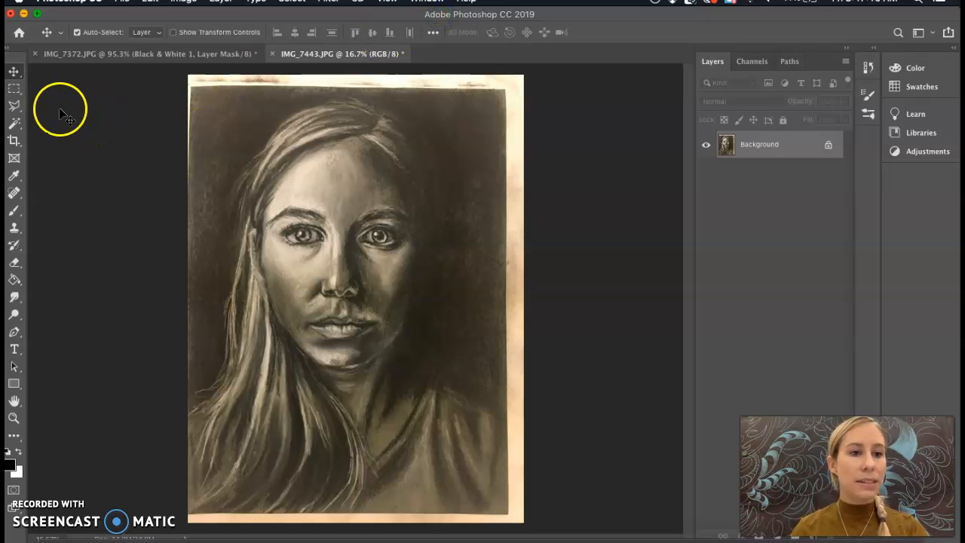
# Step: Try cropping the portrait photo to trim the pale paper borders along its right, top and bottom edges
pyautogui.click(13, 145)
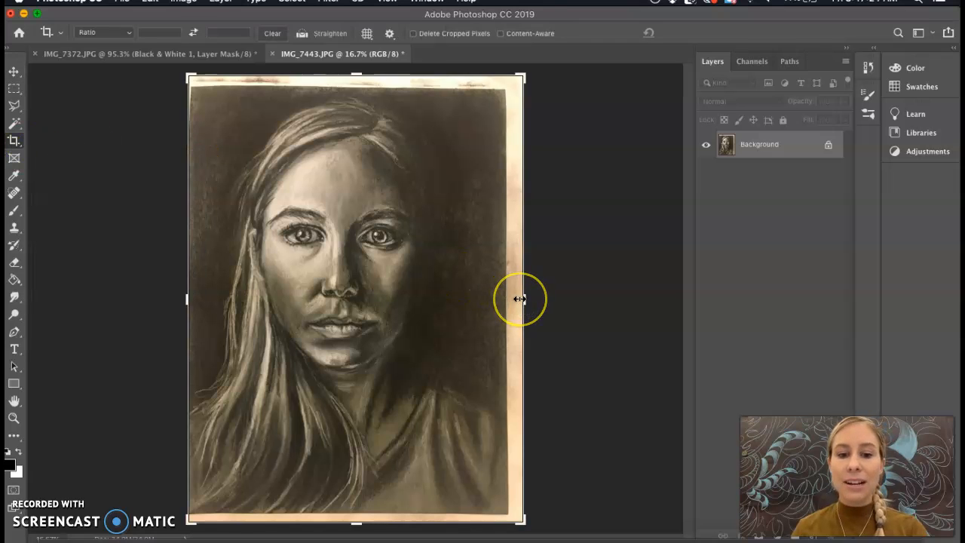
pyautogui.moveTo(519, 299); pyautogui.dragTo(510, 299)
pyautogui.moveTo(356, 89); pyautogui.dragTo(355, 84)
pyautogui.moveTo(355, 513); pyautogui.dragTo(357, 507)
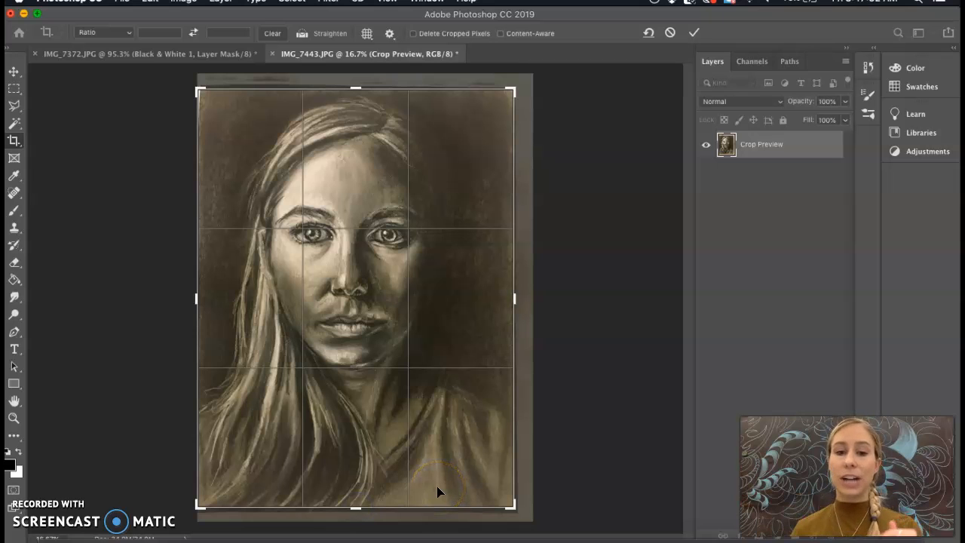
# Step: Try straightening the crop with a line across the upper part of the portrait, and cancel the crop
pyautogui.click(302, 35)
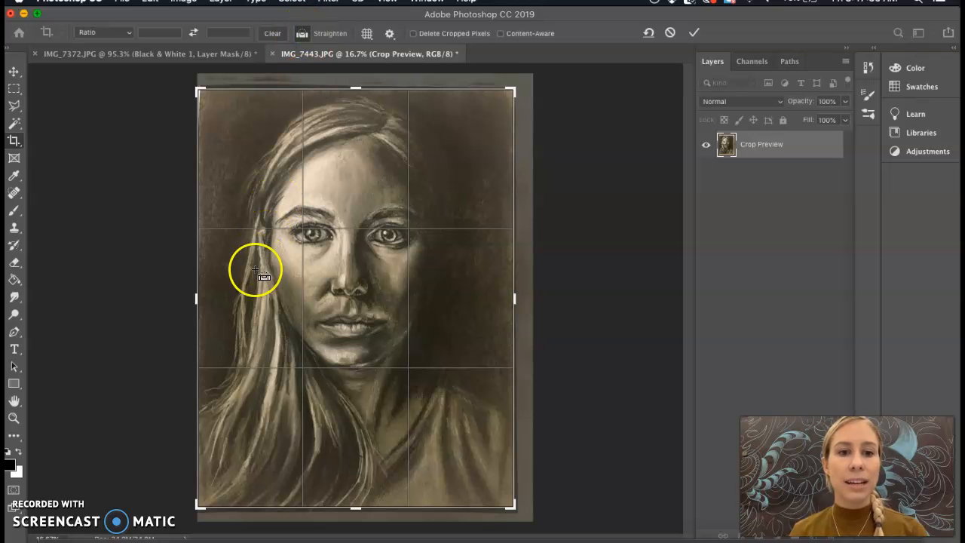
pyautogui.moveTo(202, 127); pyautogui.dragTo(520, 130)
pyautogui.moveTo(387, 87); pyautogui.dragTo(414, 82)
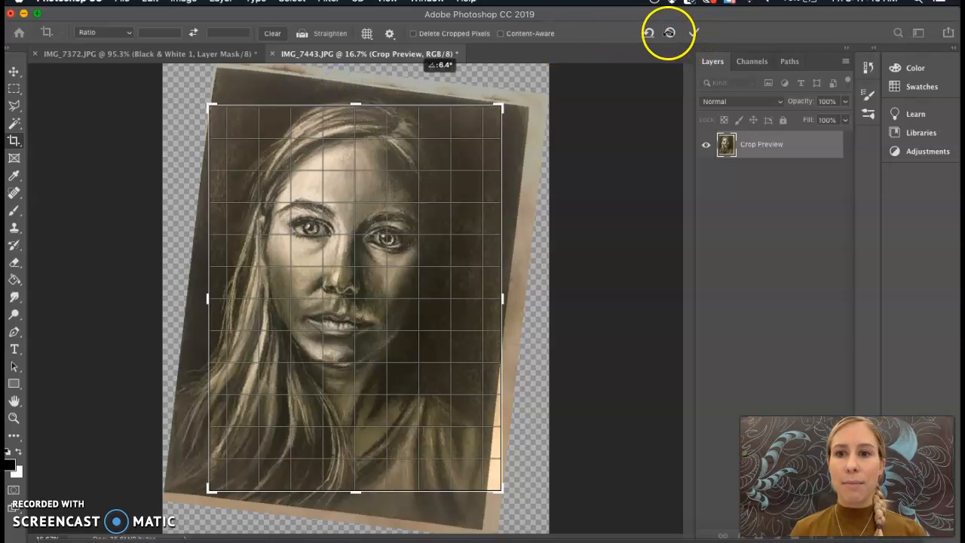
pyautogui.click(671, 34)
# Step: Crop off the pale paper borders along the portrait's top, right and bottom edges without deleting the cropped pixels
pyautogui.moveTo(357, 76); pyautogui.dragTo(358, 80)
pyautogui.moveTo(524, 302); pyautogui.dragTo(514, 303)
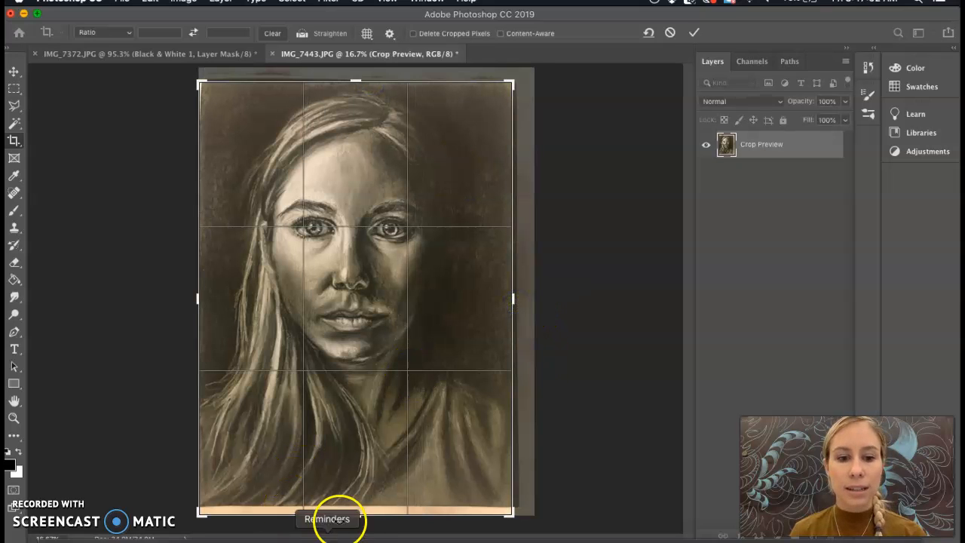
pyautogui.moveTo(358, 510); pyautogui.dragTo(355, 506)
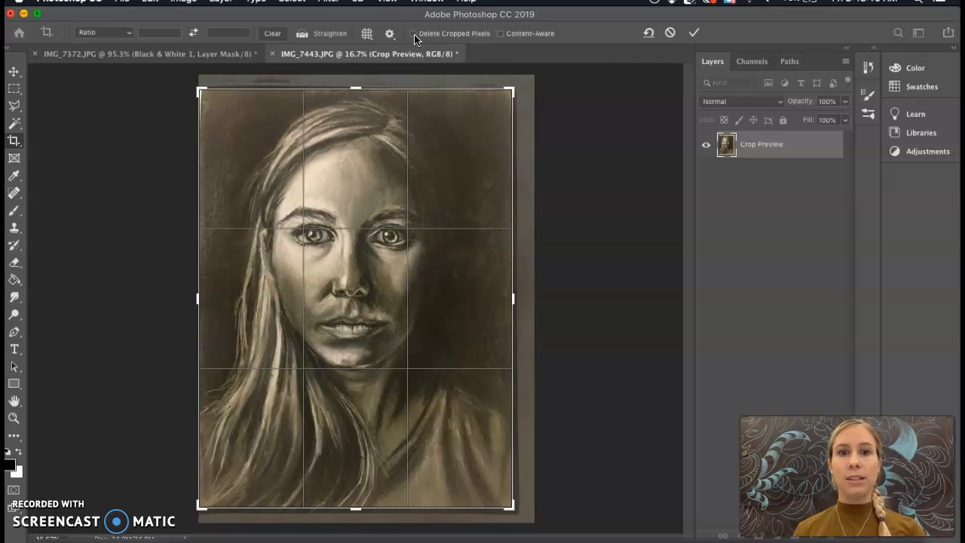
pyautogui.click(693, 32)
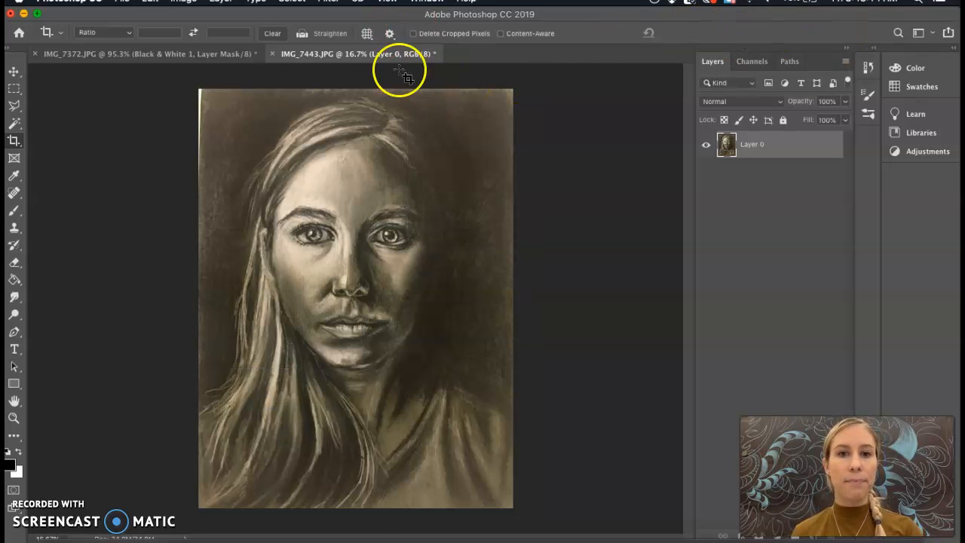
# Step: Crop the remaining light sliver off the portrait's left edge
pyautogui.click(201, 143)
pyautogui.click(197, 294)
pyautogui.moveTo(199, 297); pyautogui.dragTo(201, 295)
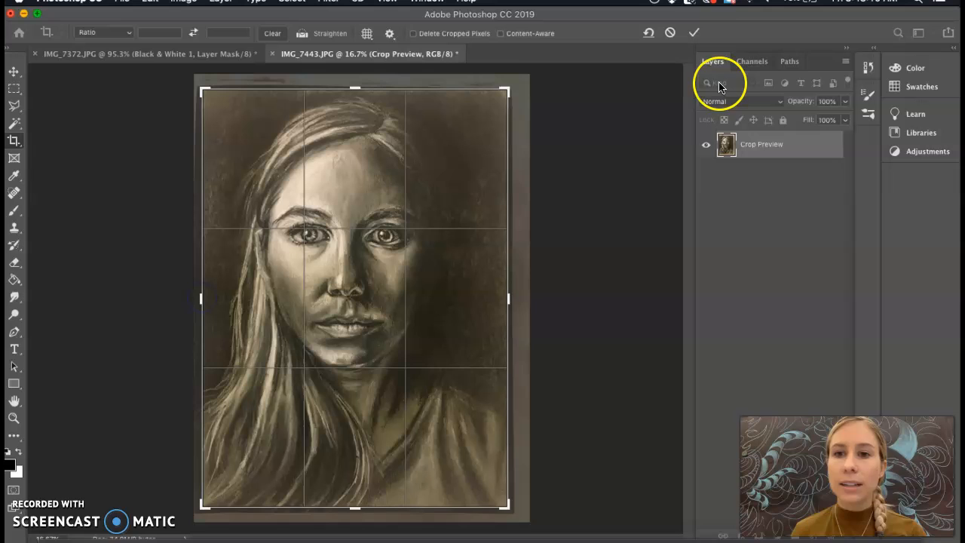
pyautogui.click(693, 32)
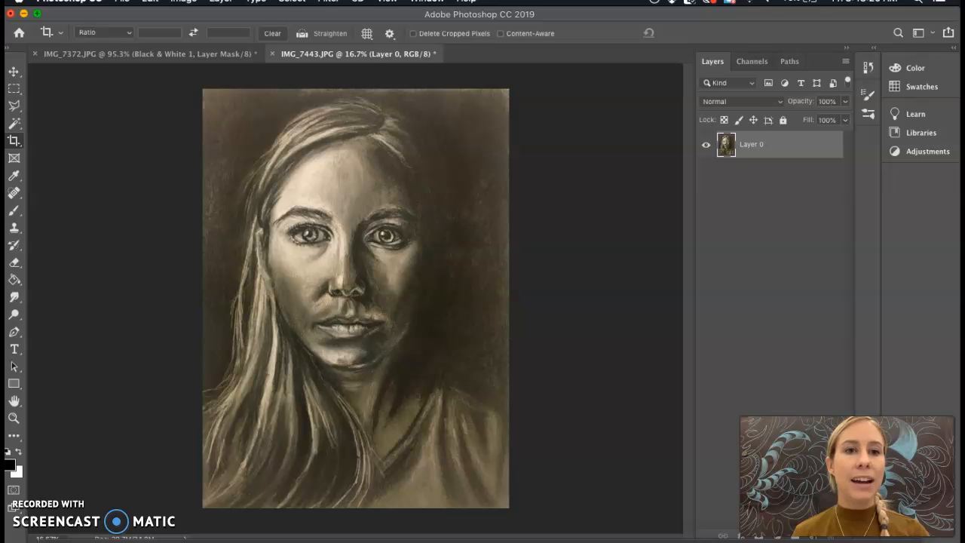
# Step: Add a Levels adjustment layer named Levels 1 above the portrait layer
pyautogui.click(220, 1)
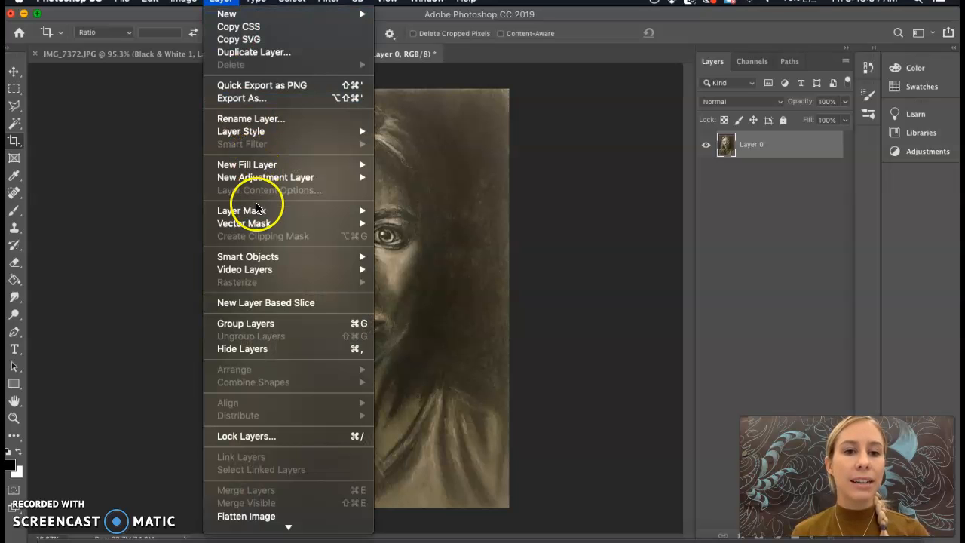
pyautogui.moveTo(256, 187)
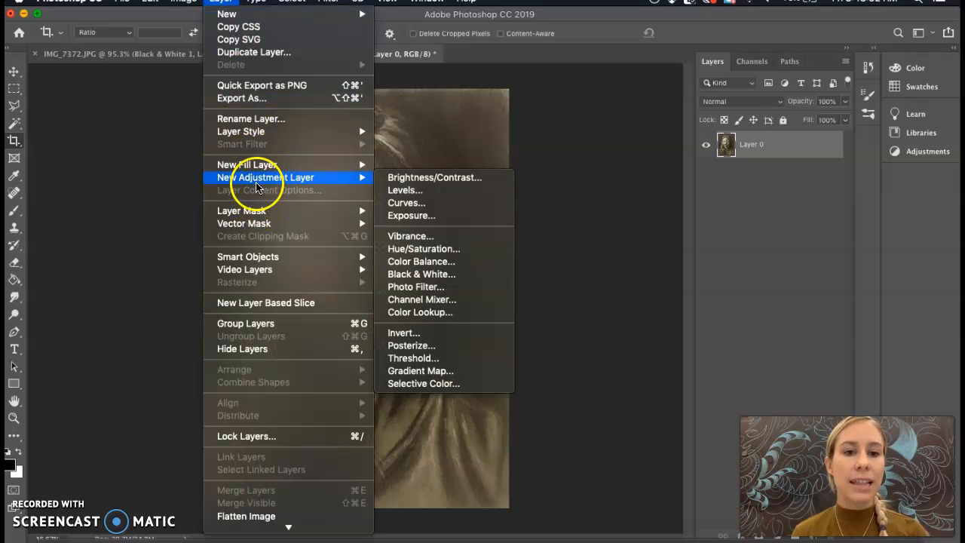
pyautogui.click(433, 192)
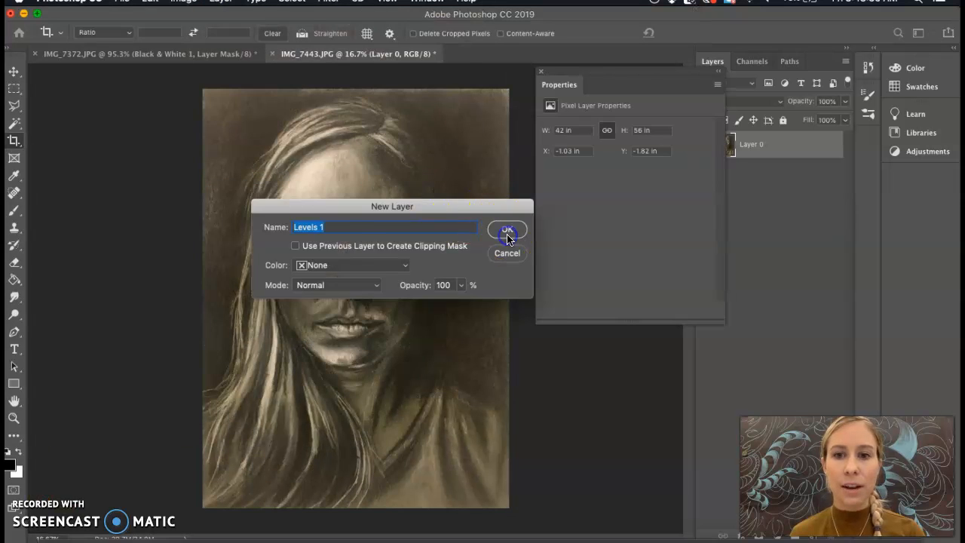
pyautogui.click(507, 230)
# Step: On the RGB channel of the Levels adjustment, set the black input level to 24 and the white input level to 231
pyautogui.click(617, 157)
pyautogui.click(617, 153)
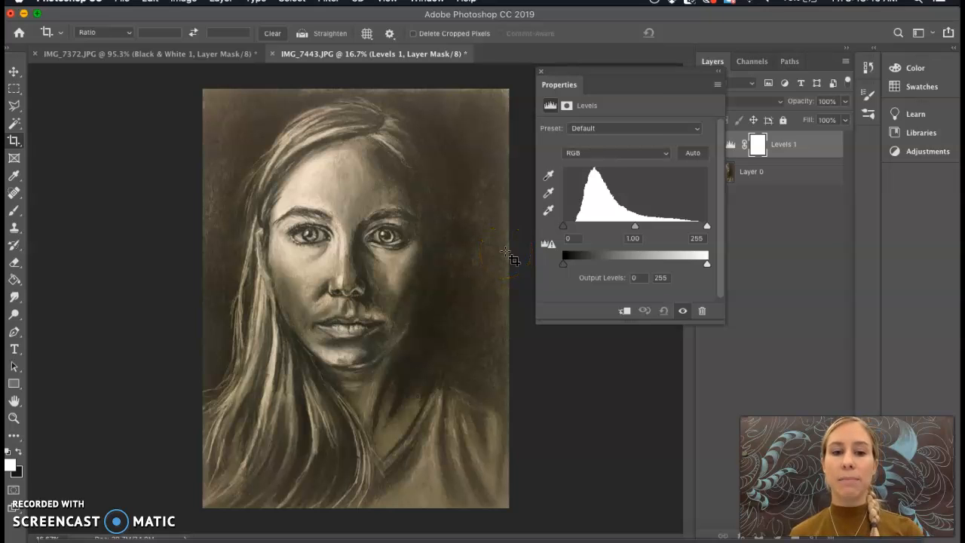
pyautogui.click(573, 153)
pyautogui.click(575, 155)
pyautogui.click(576, 157)
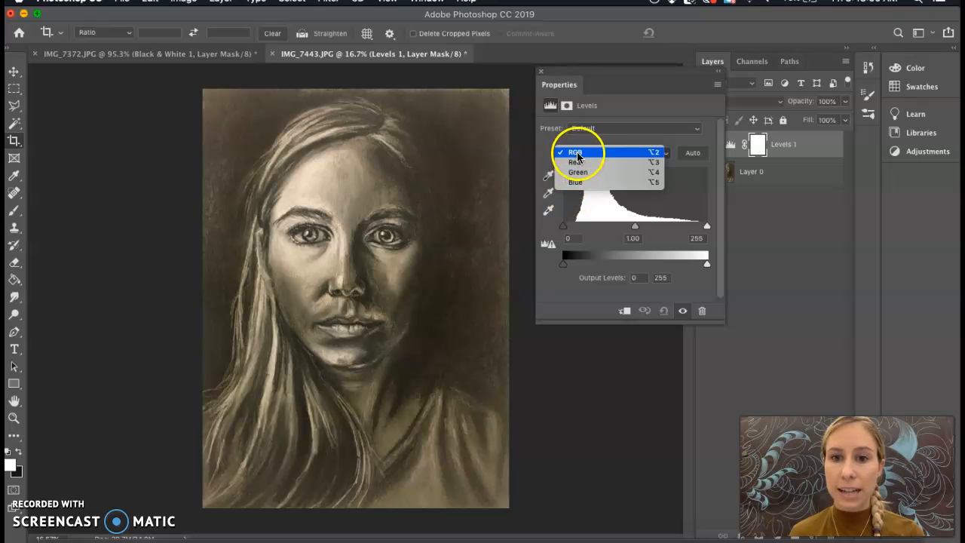
pyautogui.click(577, 152)
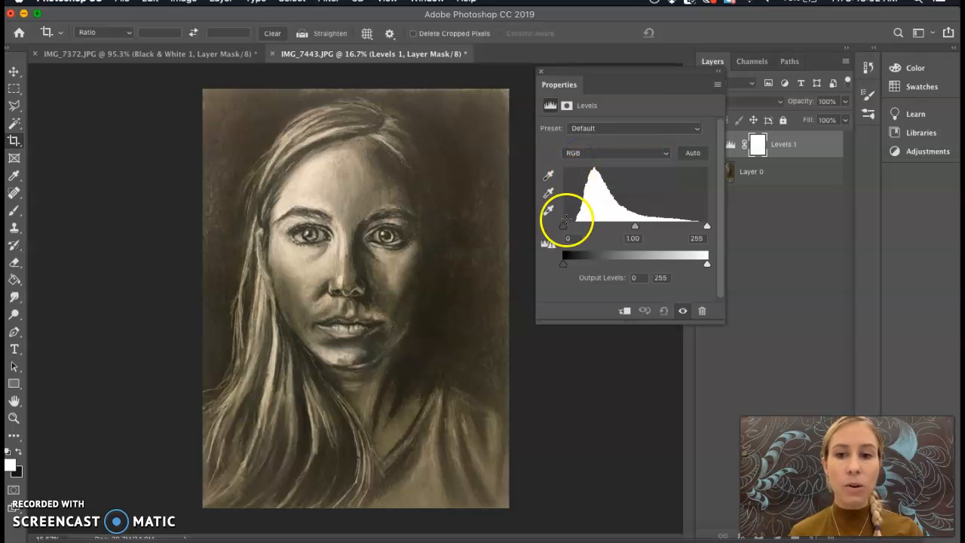
pyautogui.moveTo(564, 227)
pyautogui.mouseDown()
pyautogui.moveTo(603, 227)
pyautogui.moveTo(562, 227)
pyautogui.moveTo(577, 230)
pyautogui.mouseUp()
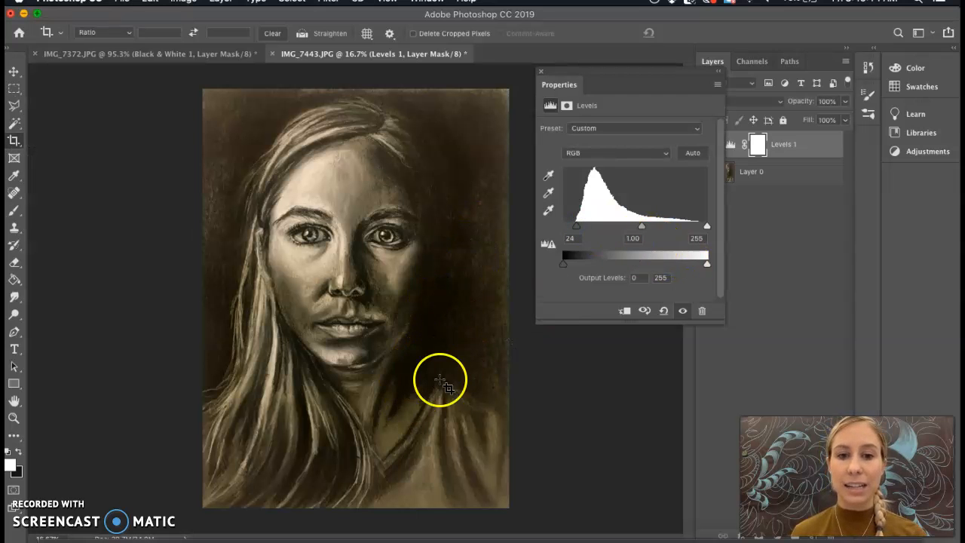
pyautogui.moveTo(706, 227)
pyautogui.mouseDown()
pyautogui.moveTo(683, 228)
pyautogui.moveTo(714, 231)
pyautogui.moveTo(641, 226)
pyautogui.moveTo(707, 236)
pyautogui.moveTo(695, 234)
pyautogui.mouseUp()
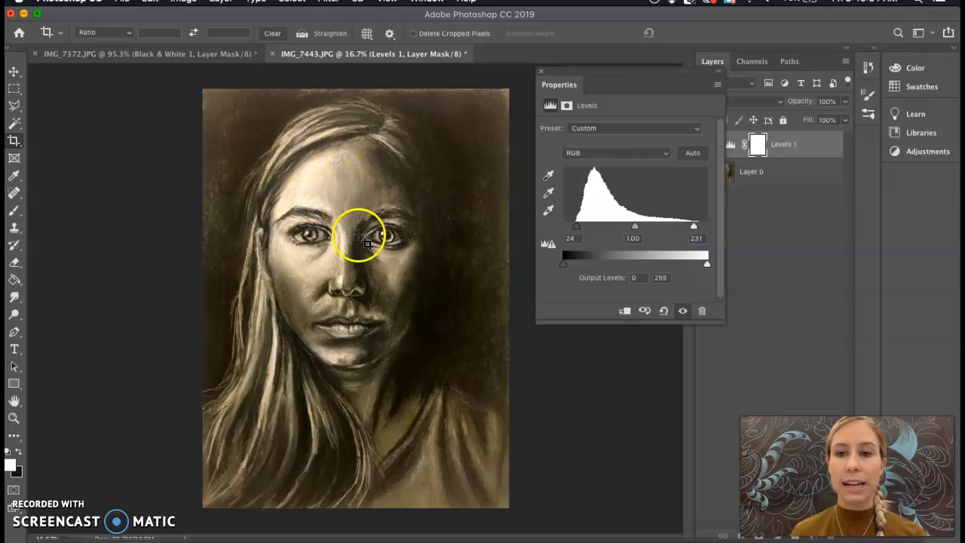
pyautogui.click(540, 72)
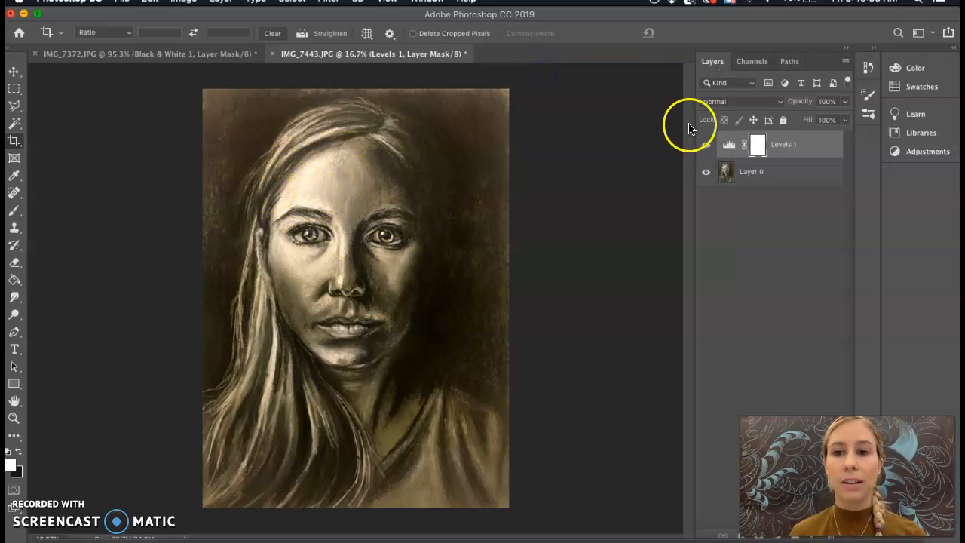
# Step: Toggle the Levels 1 layer's visibility to compare the portrait before and after, leaving the layer shown
pyautogui.click(706, 148)
pyautogui.click(707, 148)
pyautogui.click(707, 147)
pyautogui.click(706, 147)
pyautogui.click(707, 148)
pyautogui.click(706, 148)
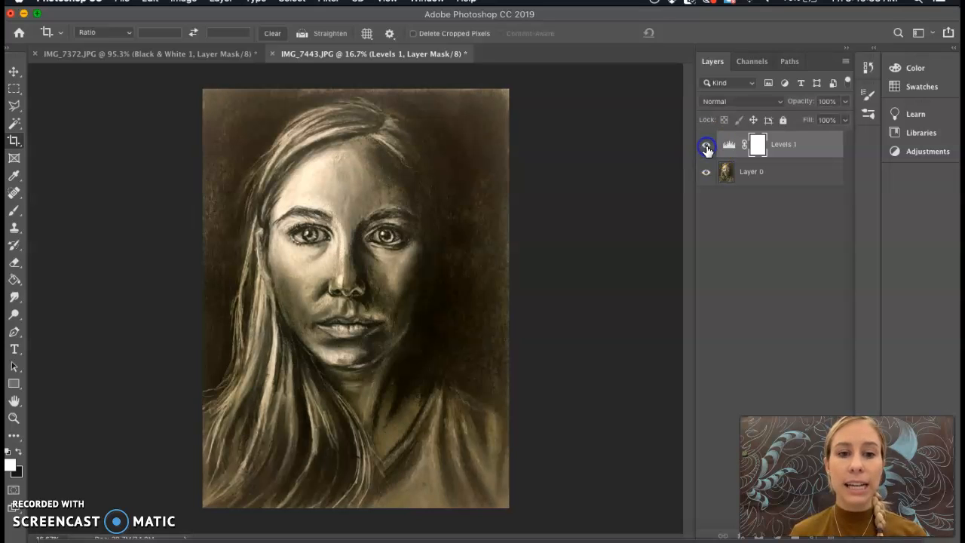
pyautogui.click(707, 149)
pyautogui.click(706, 147)
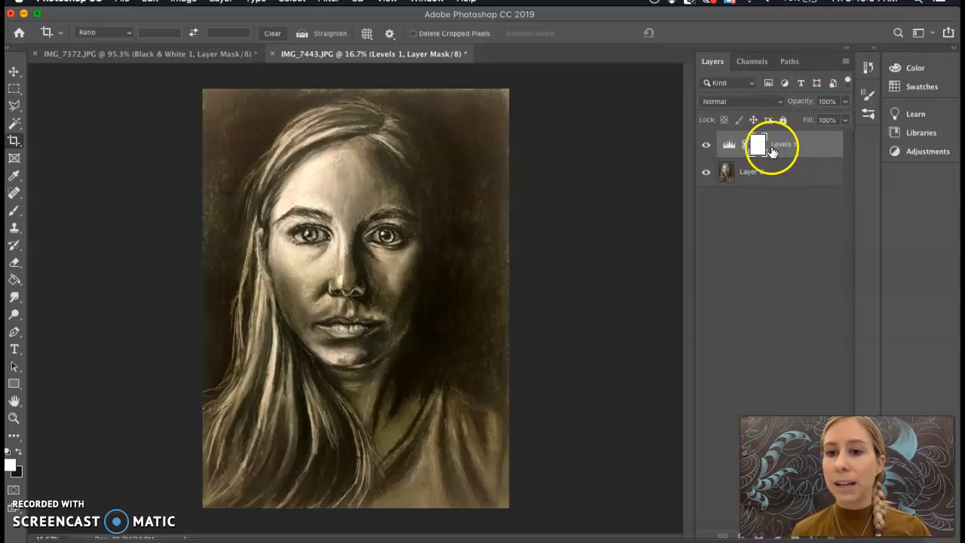
# Step: Try lowering the Levels 1 layer's opacity to about 60%, and restore it to 100%
pyautogui.click(845, 101)
pyautogui.moveTo(822, 123); pyautogui.dragTo(814, 123)
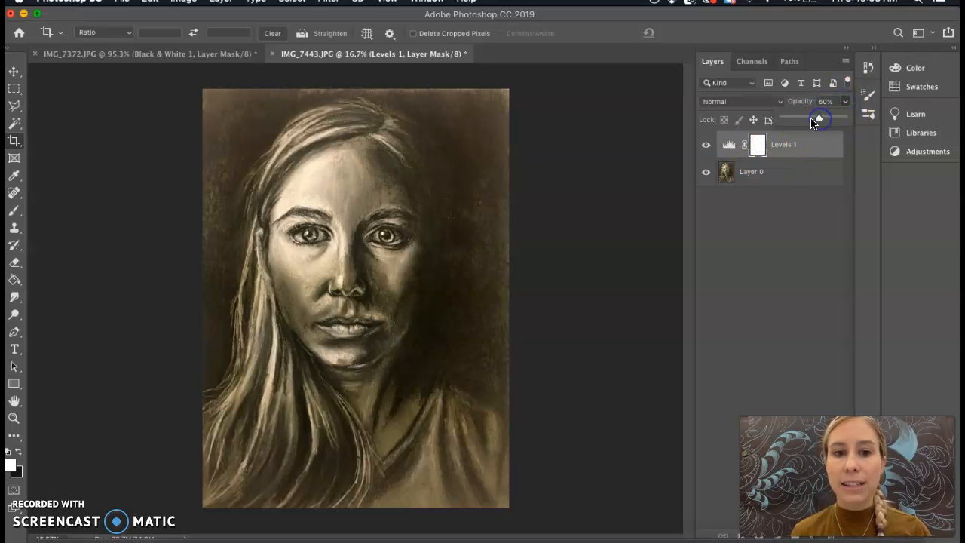
pyautogui.click(848, 102)
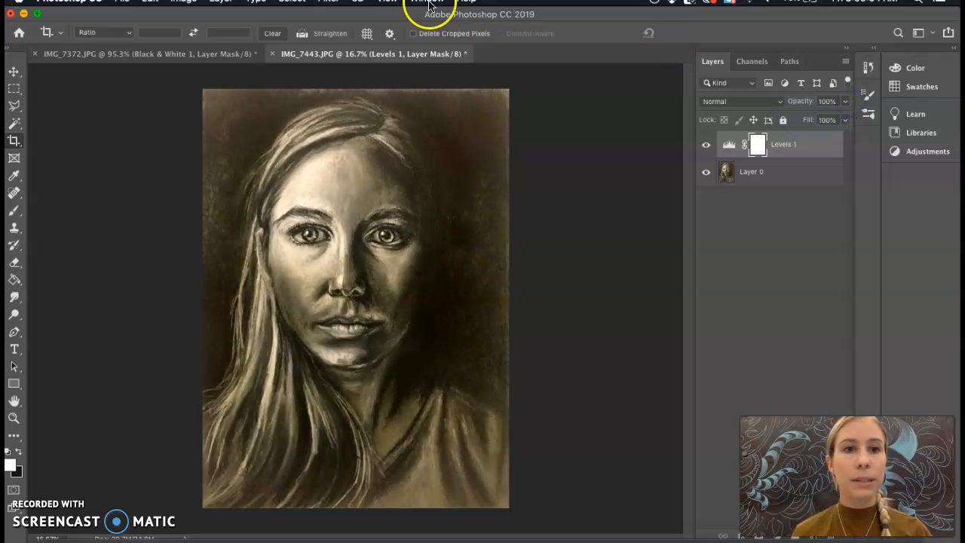
# Step: Add a Brightness/Contrast adjustment layer above the Levels 1 layer
pyautogui.click(220, 2)
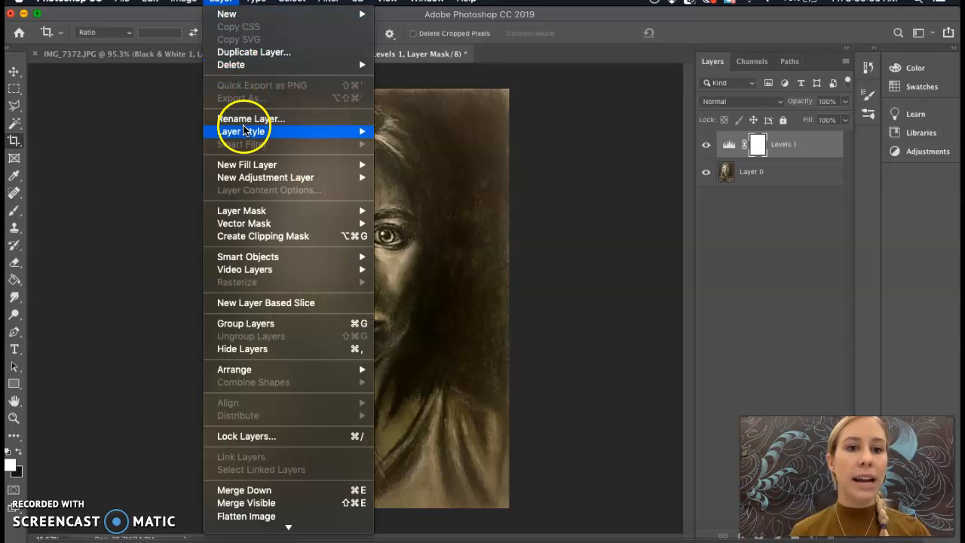
pyautogui.moveTo(236, 177)
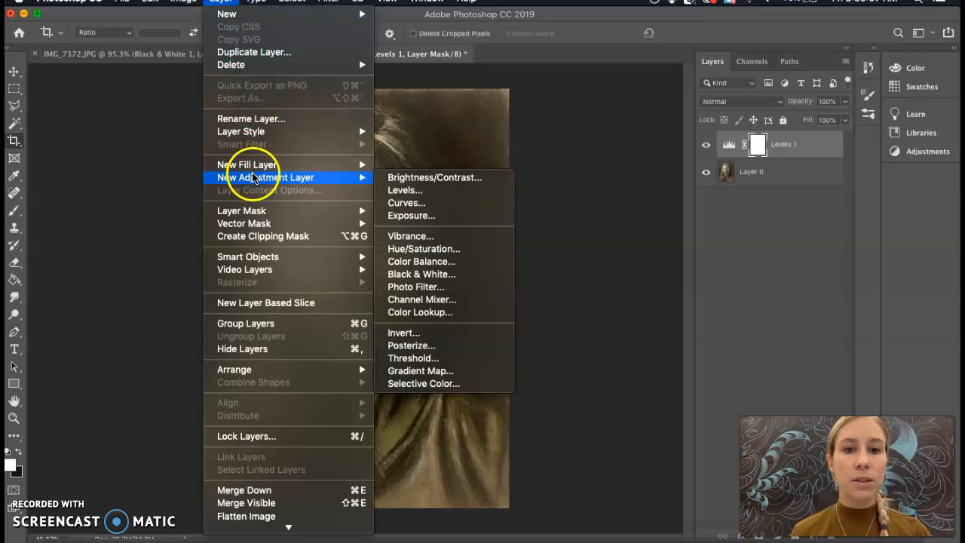
pyautogui.click(463, 178)
pyautogui.click(515, 230)
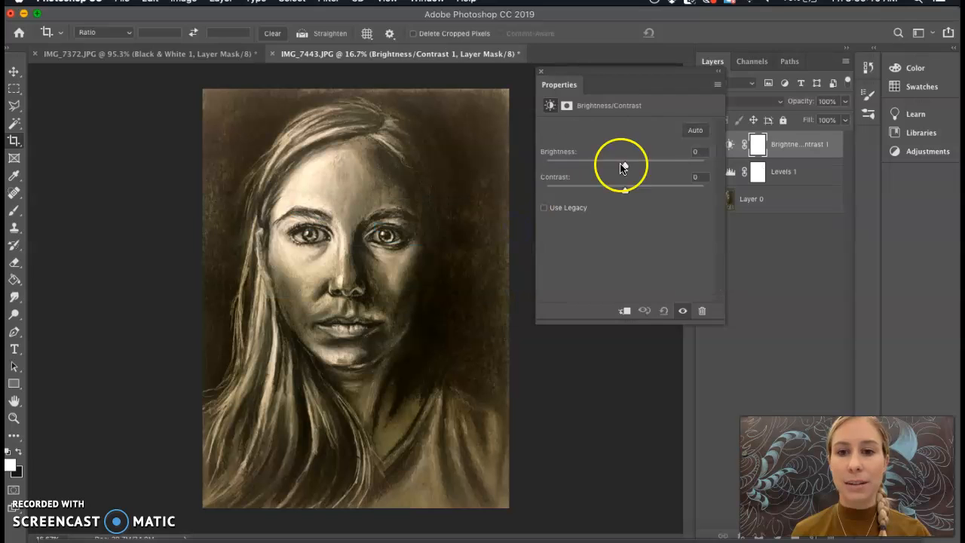
# Step: Set the Brightness/Contrast adjustment to brightness -15 and contrast 24
pyautogui.moveTo(626, 167)
pyautogui.mouseDown()
pyautogui.moveTo(595, 168)
pyautogui.moveTo(655, 167)
pyautogui.moveTo(606, 167)
pyautogui.moveTo(642, 170)
pyautogui.moveTo(617, 173)
pyautogui.mouseUp()
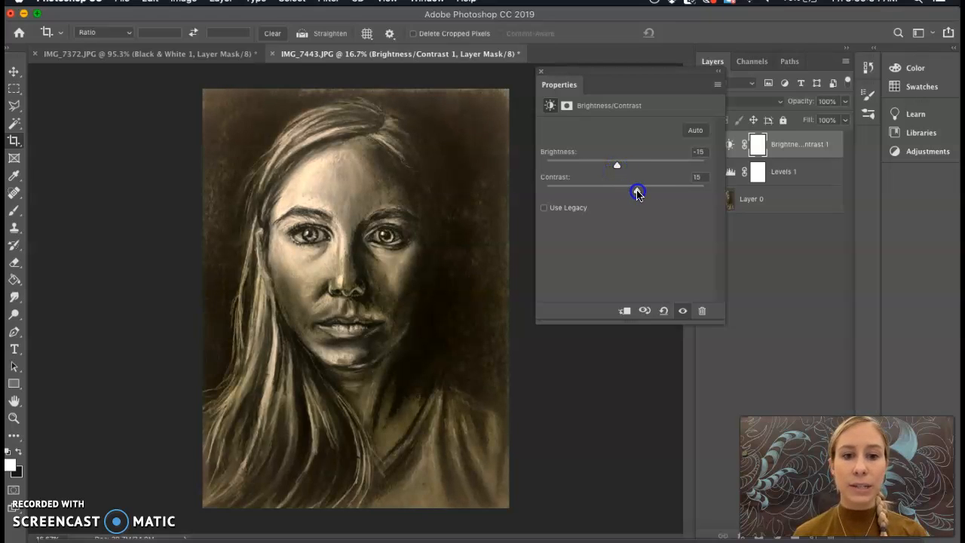
pyautogui.moveTo(632, 193); pyautogui.dragTo(616, 194)
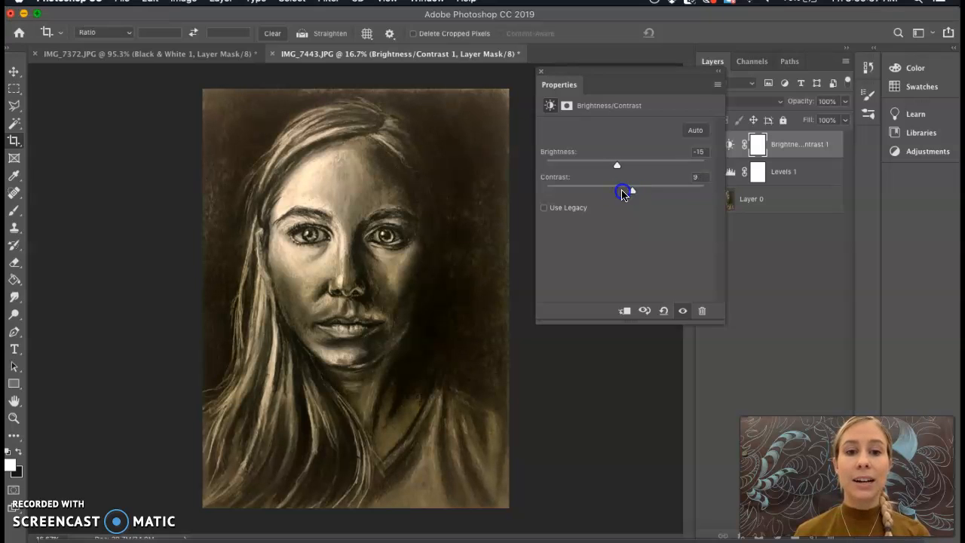
pyautogui.moveTo(641, 192)
pyautogui.mouseDown()
pyautogui.moveTo(631, 190)
pyautogui.moveTo(666, 191)
pyautogui.moveTo(610, 191)
pyautogui.moveTo(644, 194)
pyautogui.mouseUp()
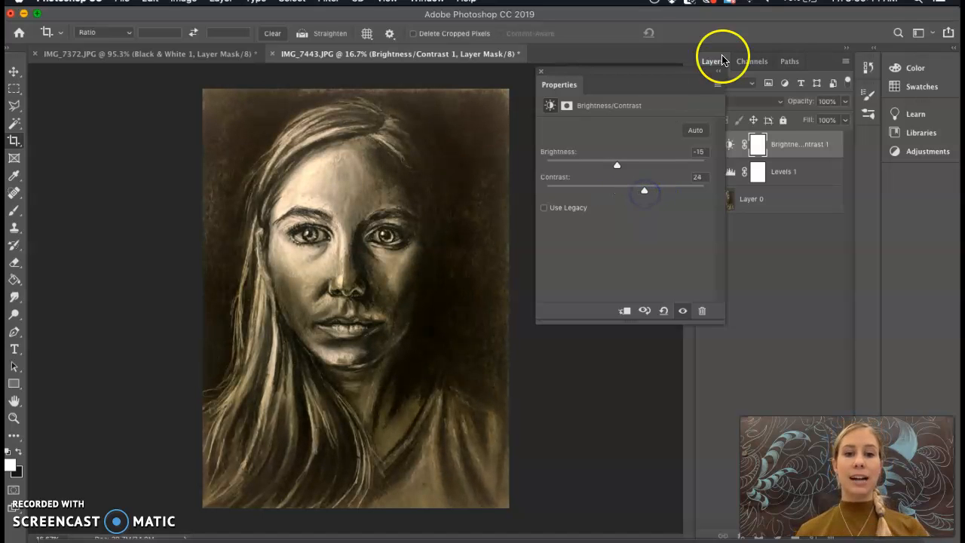
pyautogui.click(540, 73)
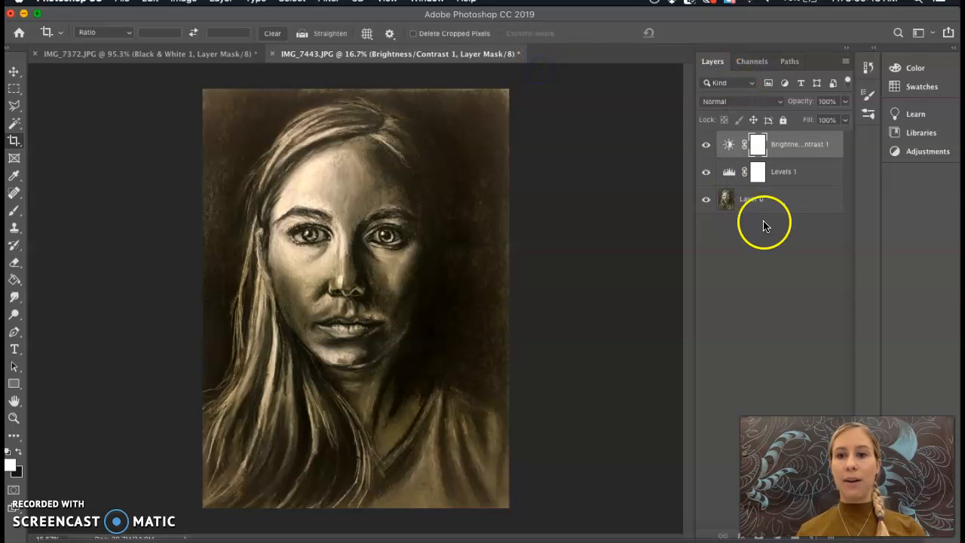
# Step: Toggle the Brightness/Contrast layer's visibility to compare the portrait before and after, leaving the layer shown
pyautogui.click(705, 145)
pyautogui.click(706, 146)
pyautogui.click(705, 146)
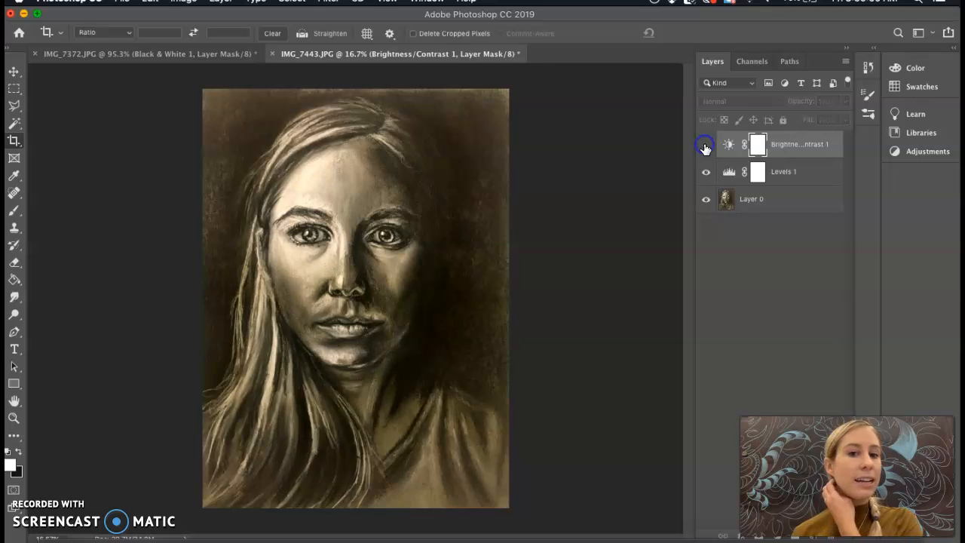
pyautogui.click(706, 146)
pyautogui.click(706, 146)
pyautogui.click(706, 145)
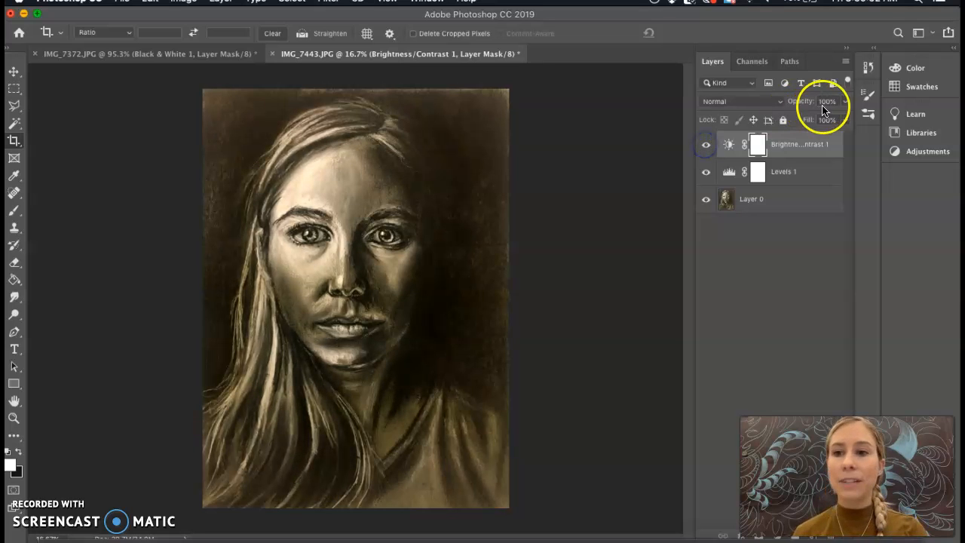
# Step: Try a different opacity on the Brightness/Contrast layer, and leave it at 100%
pyautogui.click(846, 103)
pyautogui.moveTo(841, 113)
pyautogui.mouseDown()
pyautogui.moveTo(818, 119)
pyautogui.moveTo(844, 118)
pyautogui.mouseUp()
pyautogui.click(848, 103)
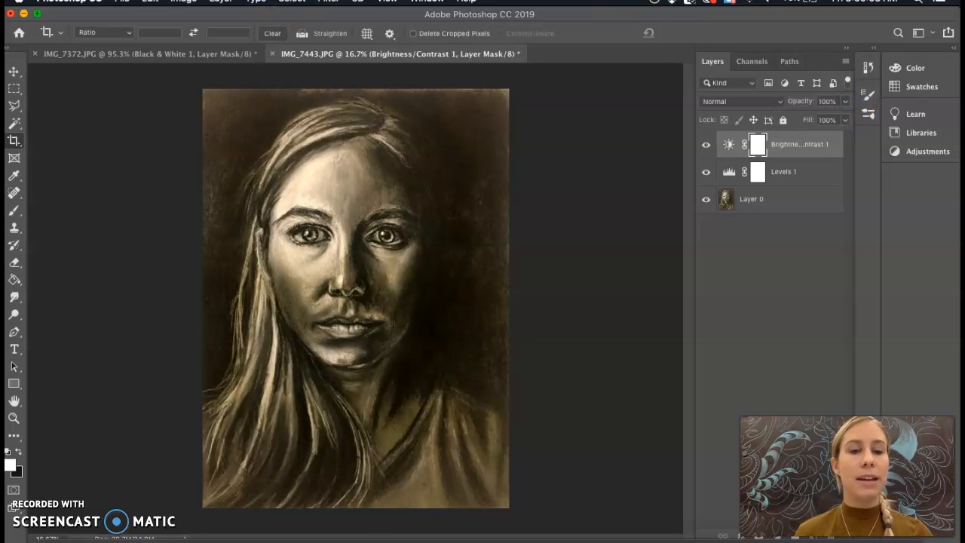
# Step: Add a Curves adjustment layer with the default settings above the Brightness/Contrast layer
pyautogui.click(221, 1)
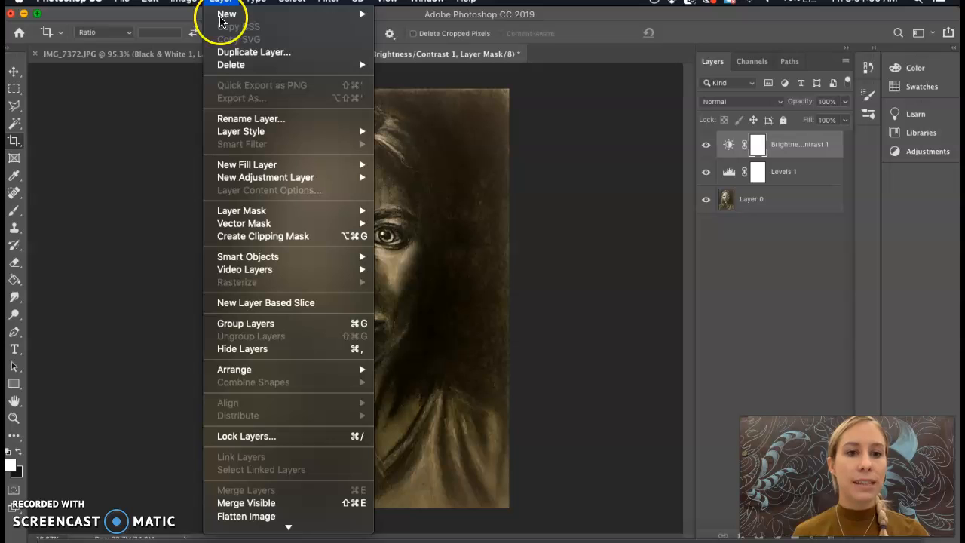
pyautogui.moveTo(237, 177)
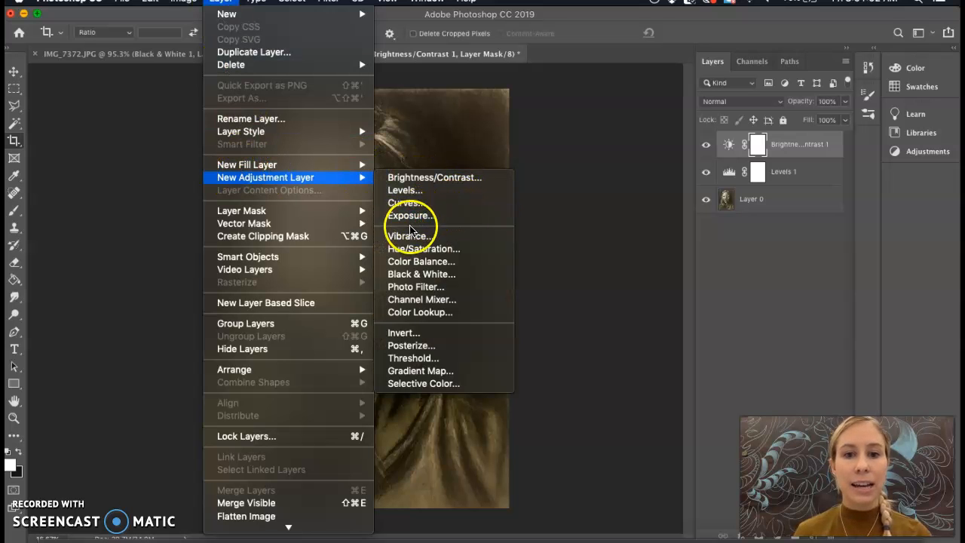
pyautogui.click(413, 202)
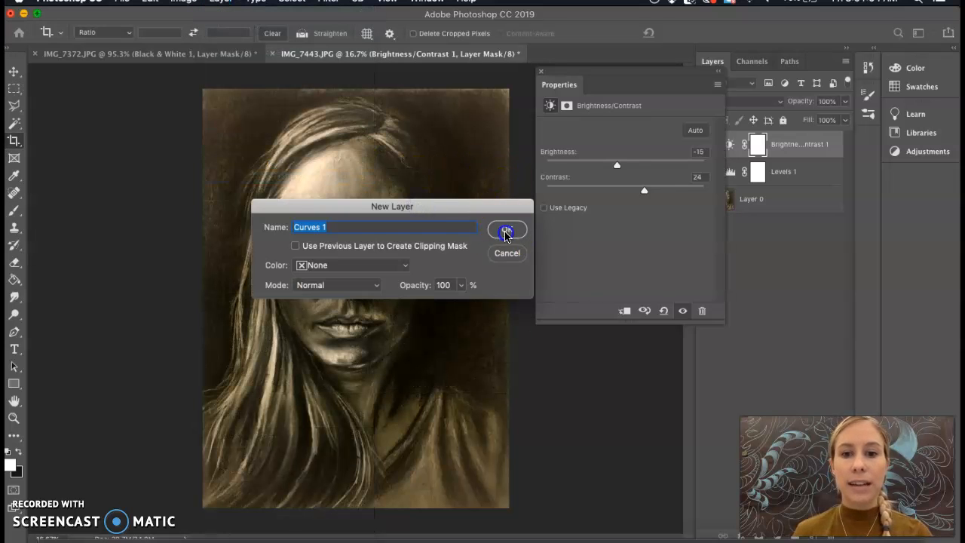
pyautogui.click(507, 229)
# Step: Place one point in the highlights and one in the shadows of the RGB curve, adjusting both to sit close to the diagonal
pyautogui.moveTo(656, 202)
pyautogui.mouseDown()
pyautogui.moveTo(666, 209)
pyautogui.moveTo(657, 200)
pyautogui.mouseUp()
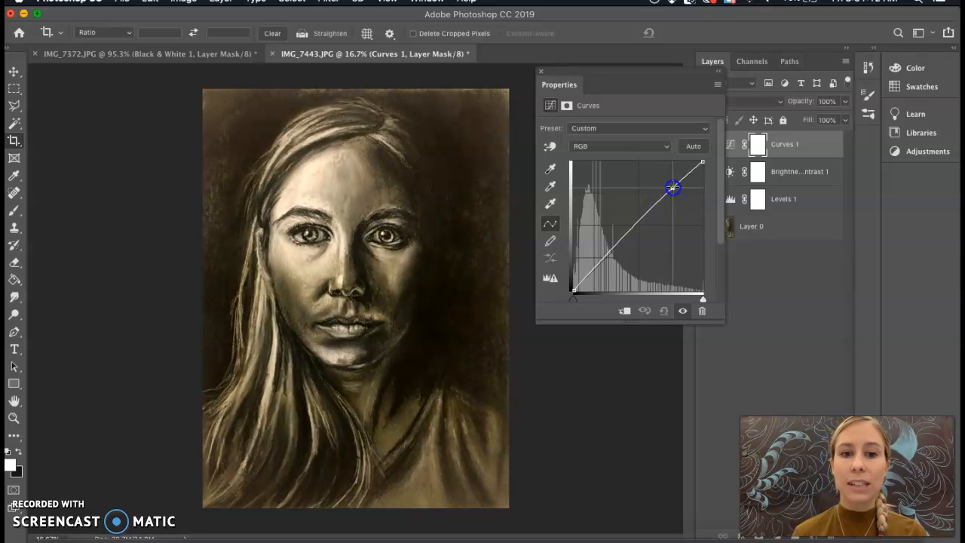
pyautogui.moveTo(672, 184); pyautogui.dragTo(670, 180)
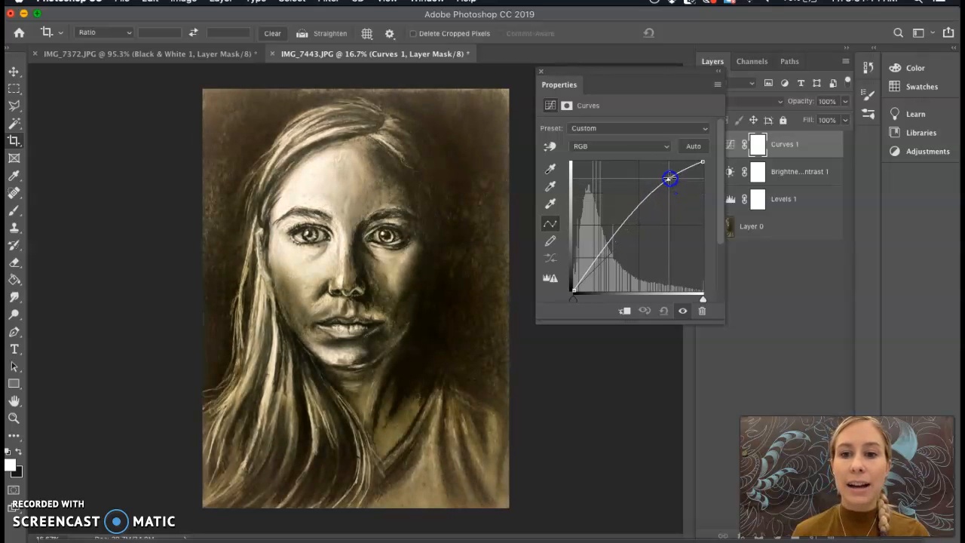
pyautogui.moveTo(675, 193)
pyautogui.mouseDown()
pyautogui.moveTo(679, 200)
pyautogui.moveTo(671, 193)
pyautogui.mouseUp()
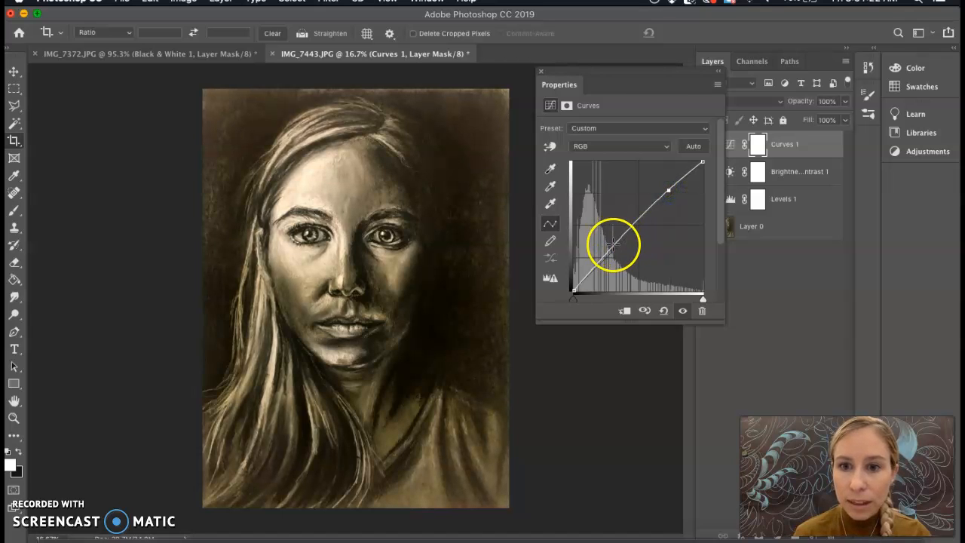
pyautogui.moveTo(615, 246); pyautogui.dragTo(615, 251)
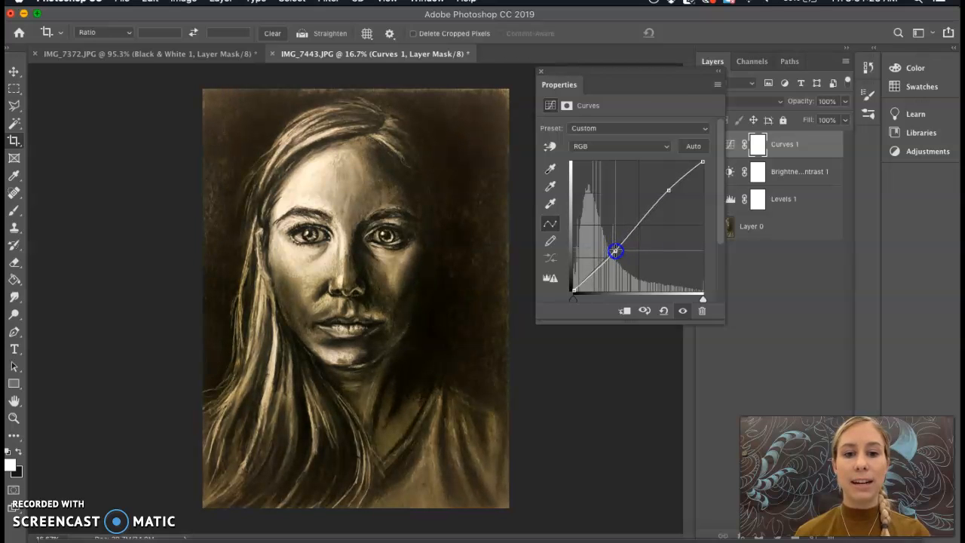
pyautogui.moveTo(668, 190); pyautogui.dragTo(668, 193)
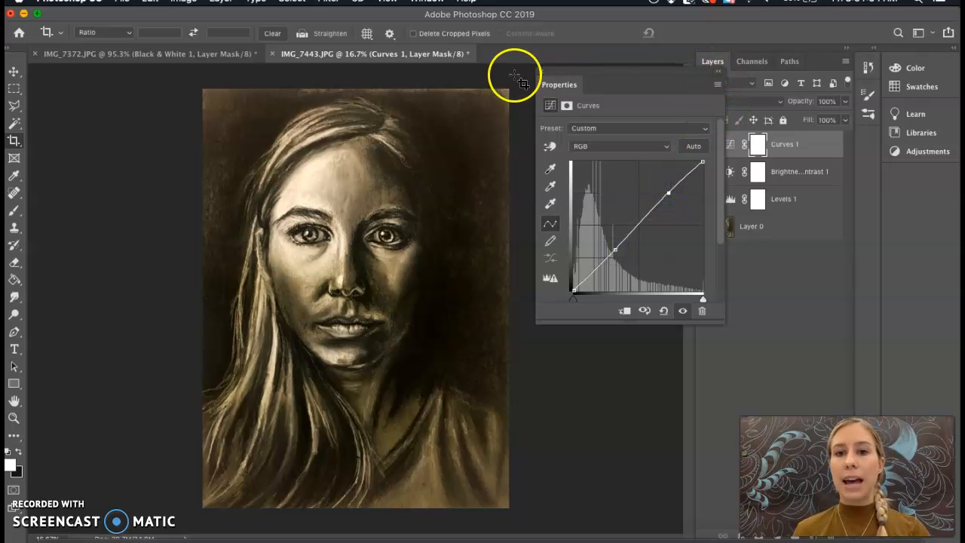
# Step: Close the Curves properties and reduce the Curves 1 layer's opacity to 38%
pyautogui.click(541, 72)
pyautogui.click(844, 101)
pyautogui.moveTo(834, 119); pyautogui.dragTo(806, 121)
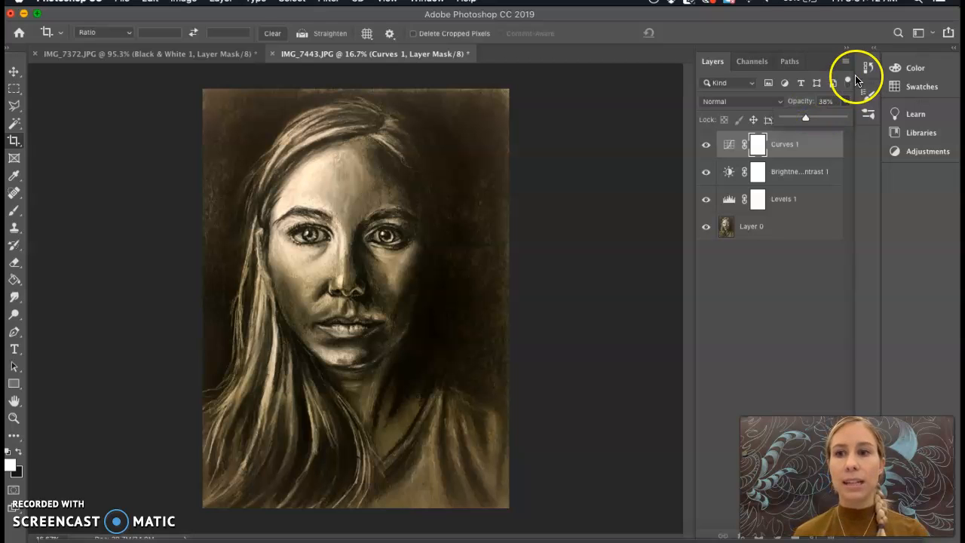
pyautogui.click(825, 62)
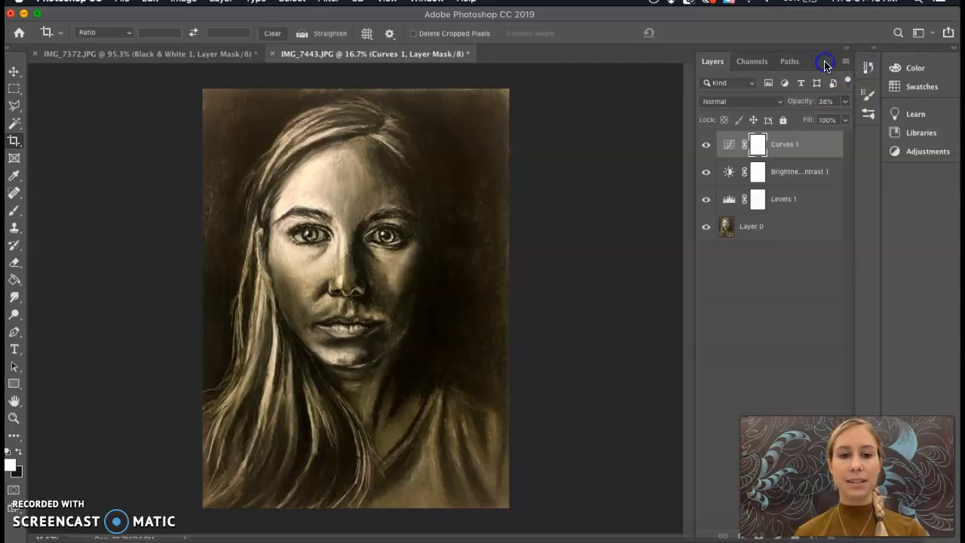
pyautogui.click(577, 162)
pyautogui.click(691, 33)
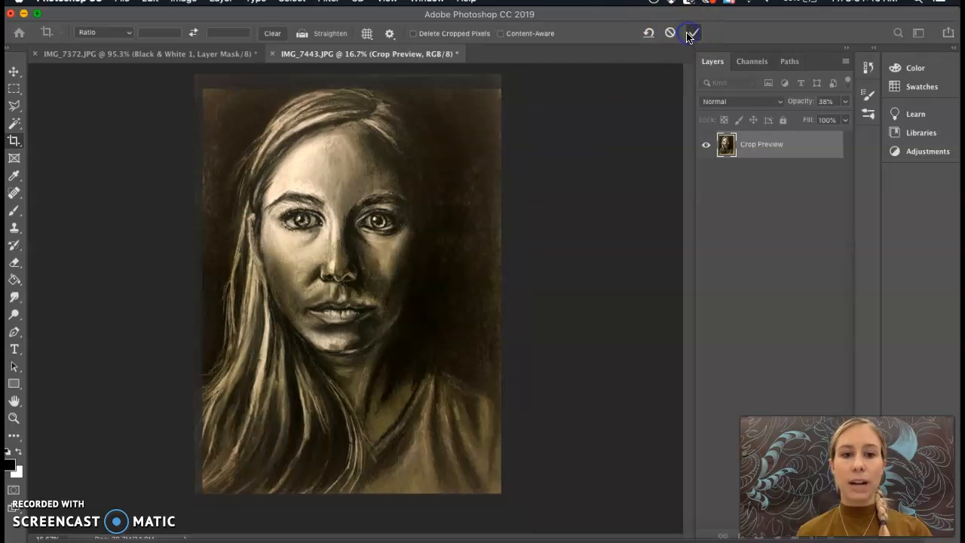
# Step: Save a copy of the portrait in JPEG format to the Desktop
pyautogui.click(122, 1)
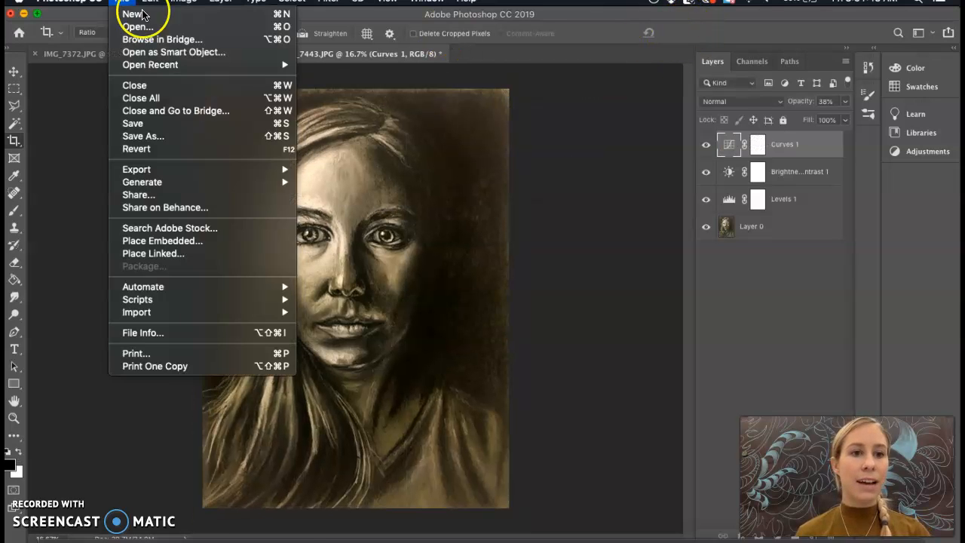
pyautogui.click(140, 137)
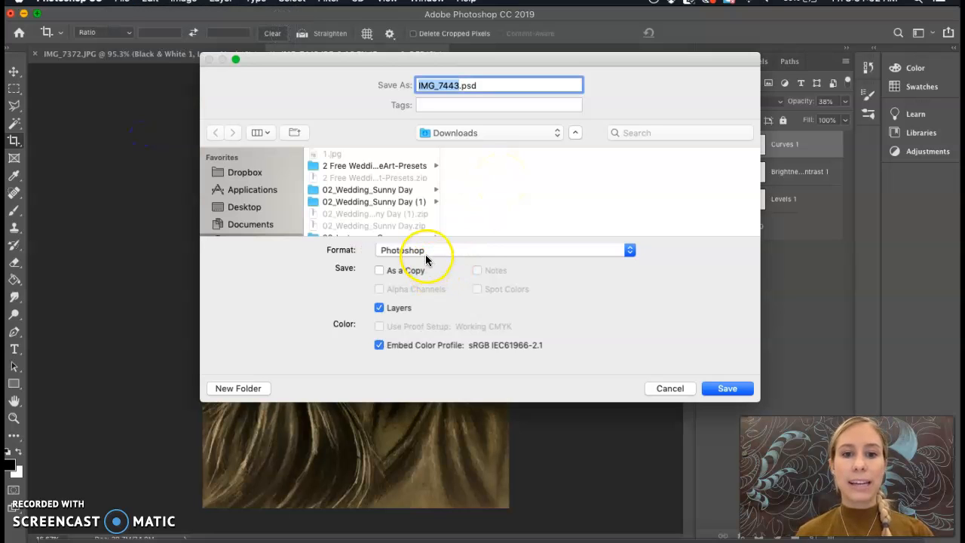
pyautogui.click(426, 251)
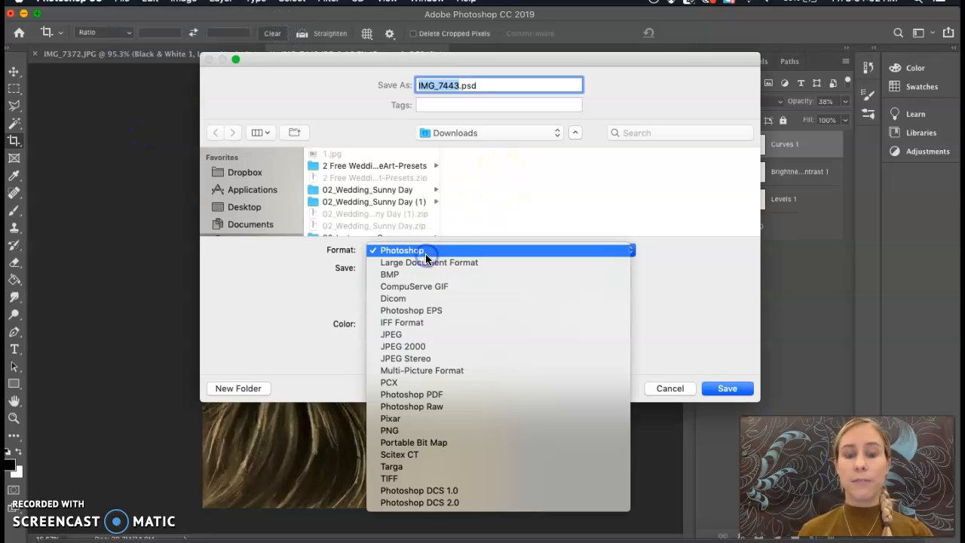
pyautogui.click(407, 335)
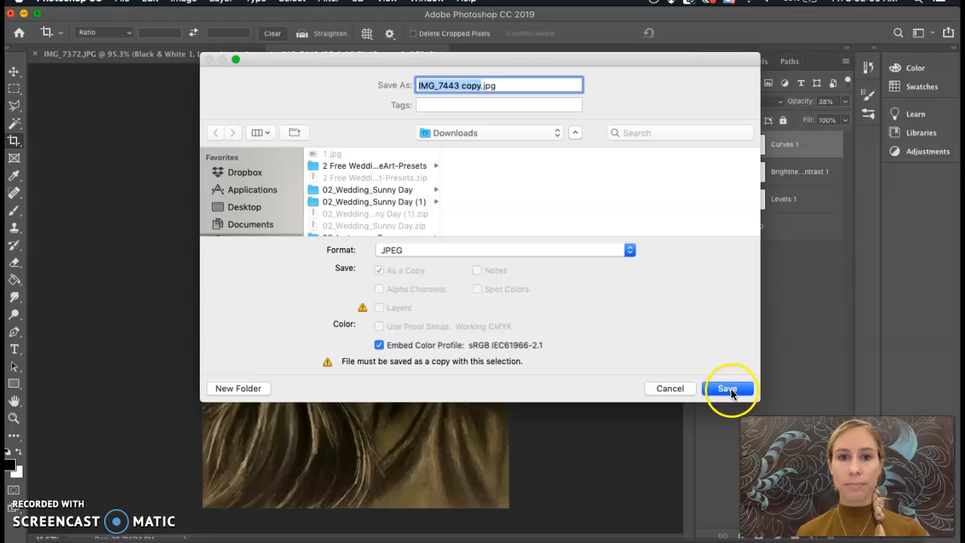
pyautogui.click(468, 132)
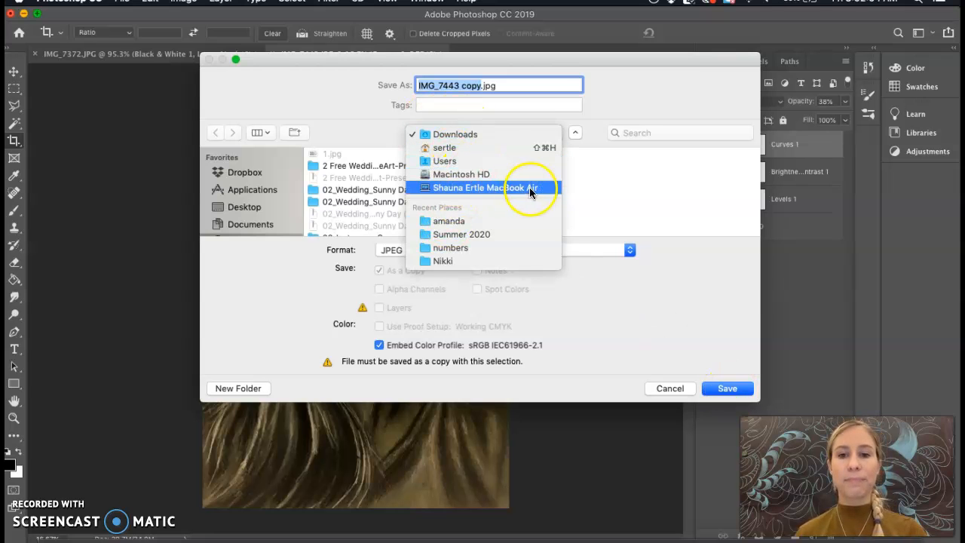
pyautogui.click(500, 135)
pyautogui.click(245, 208)
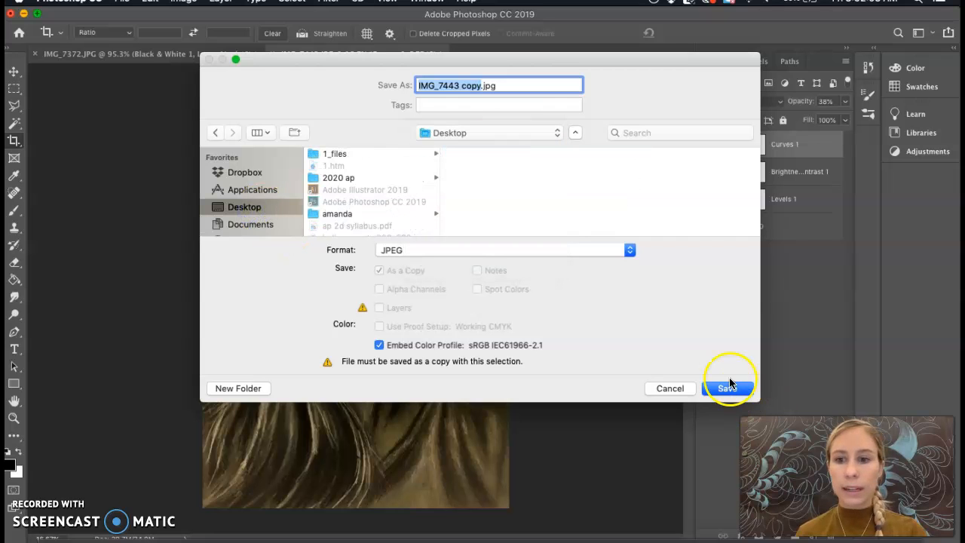